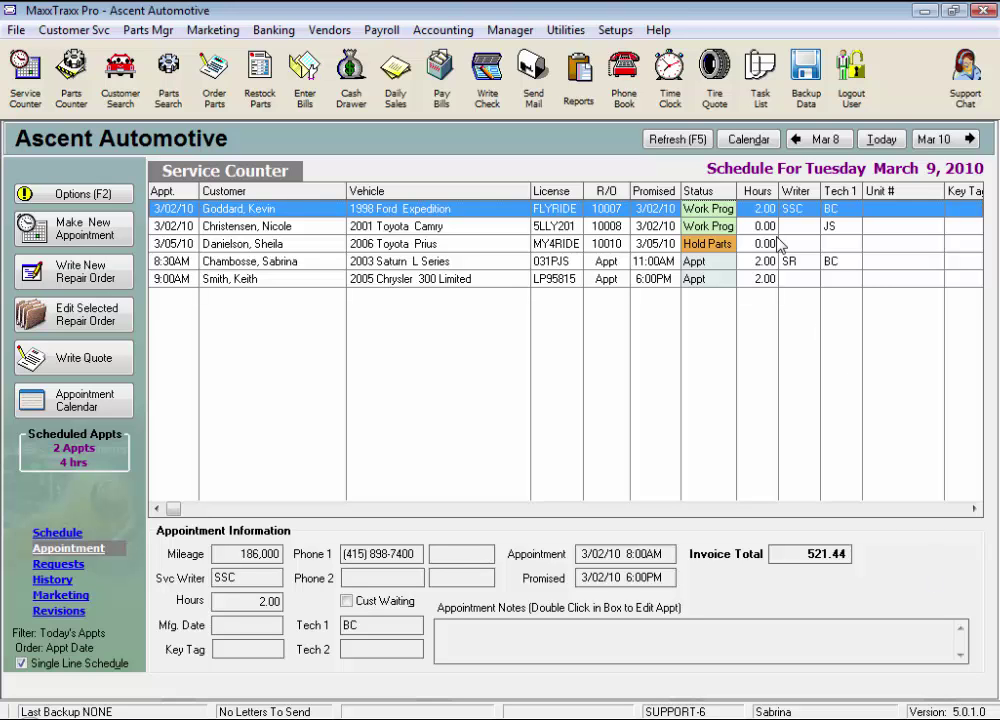
- Start entering beginning general ledger balances as of 3/01/2010
click(615, 30)
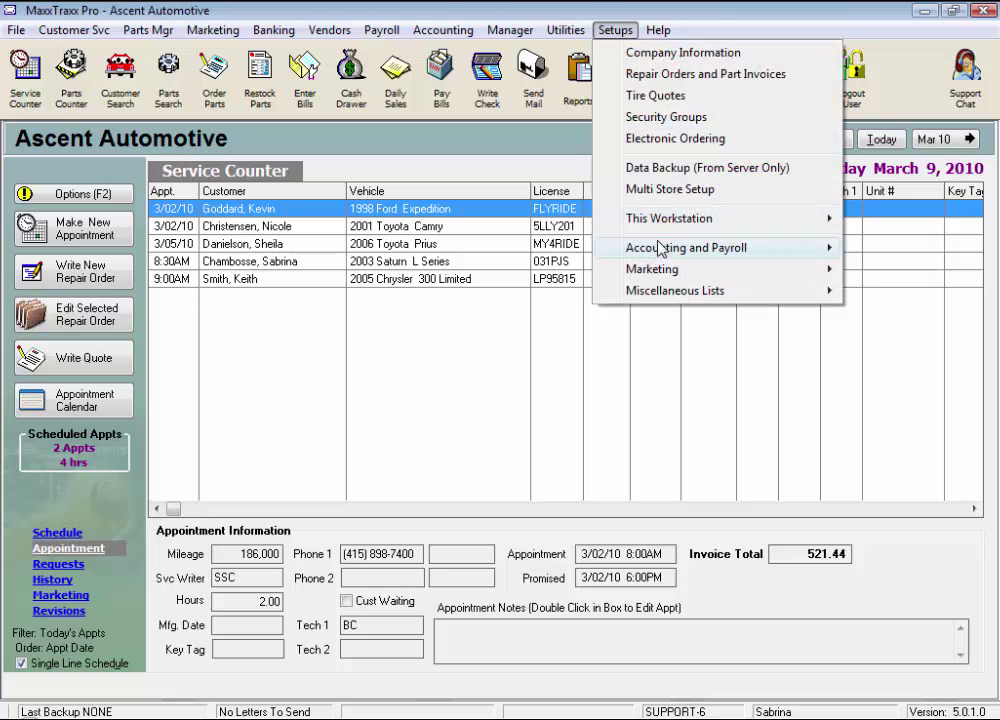
mouse_move(662, 249)
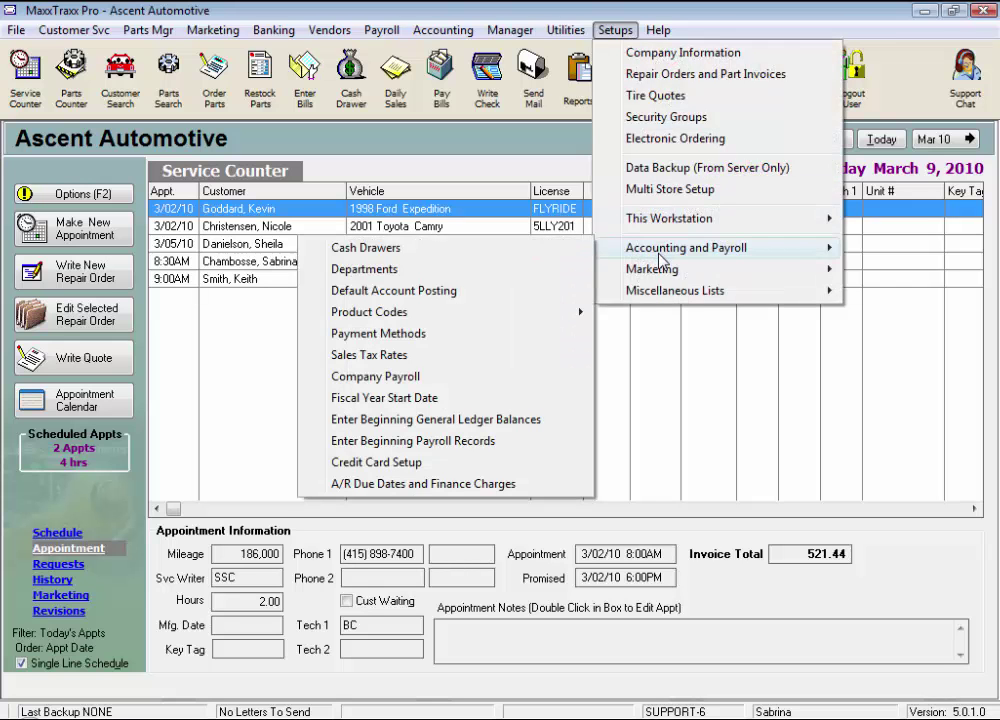
click(563, 421)
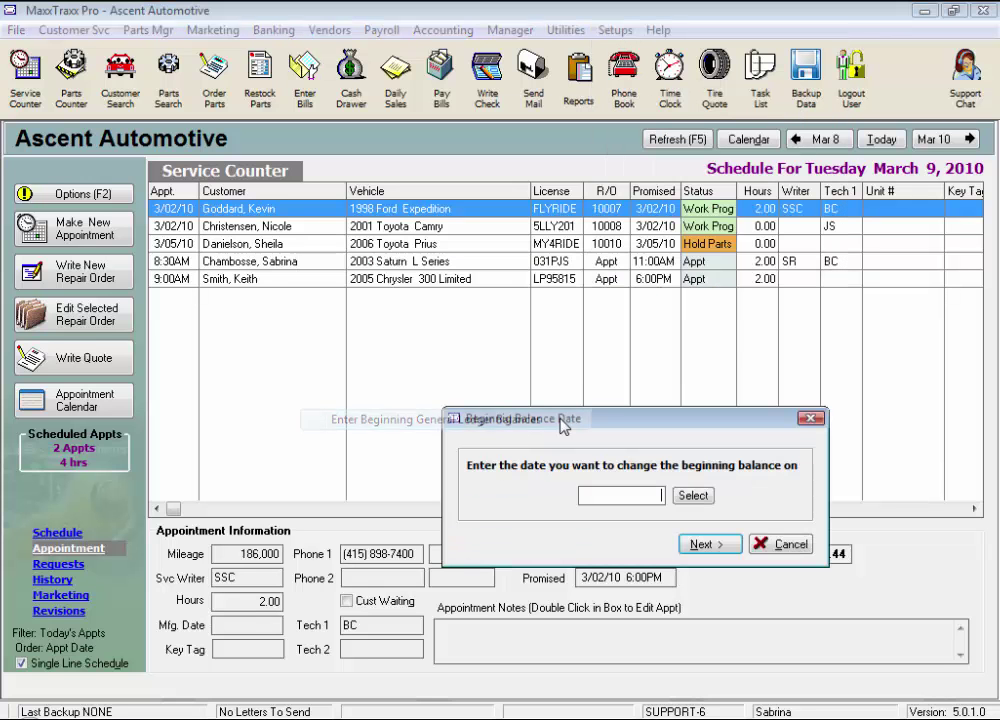
text(3/01/2010)
key(Return)
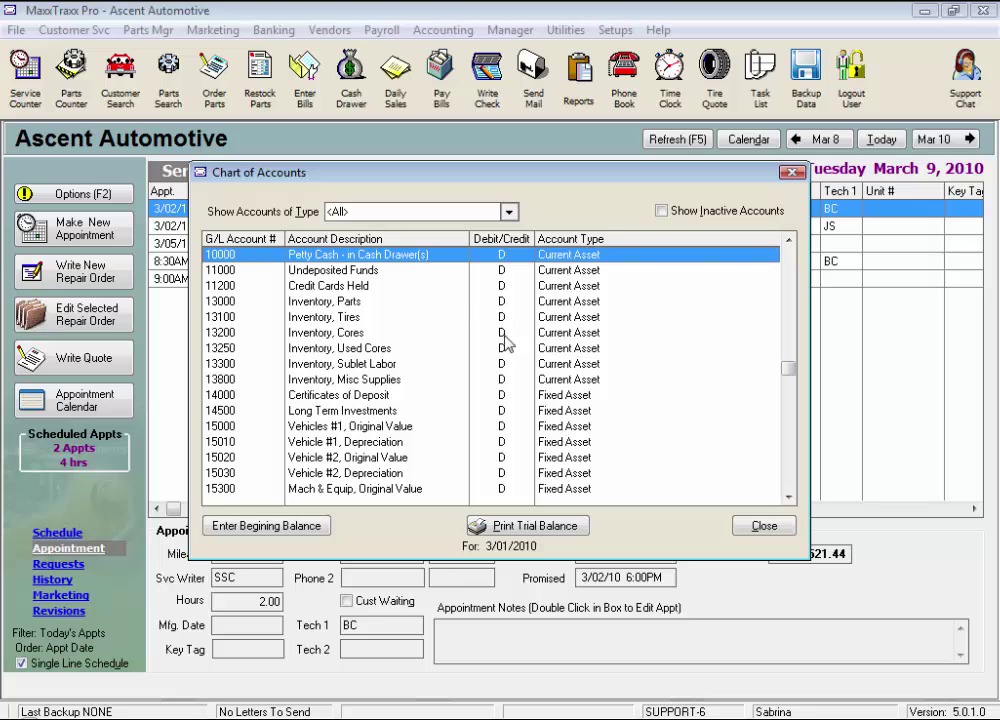
- Select account 19900, System Balance / Inital Setup, in the chart of accounts
click(220, 270)
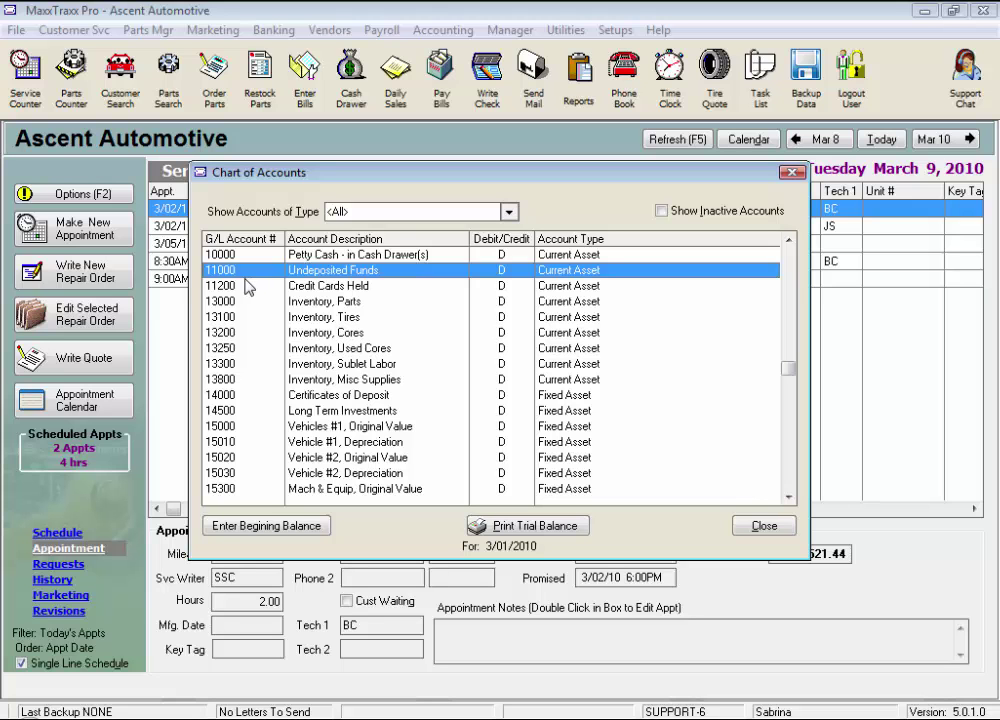
click(234, 290)
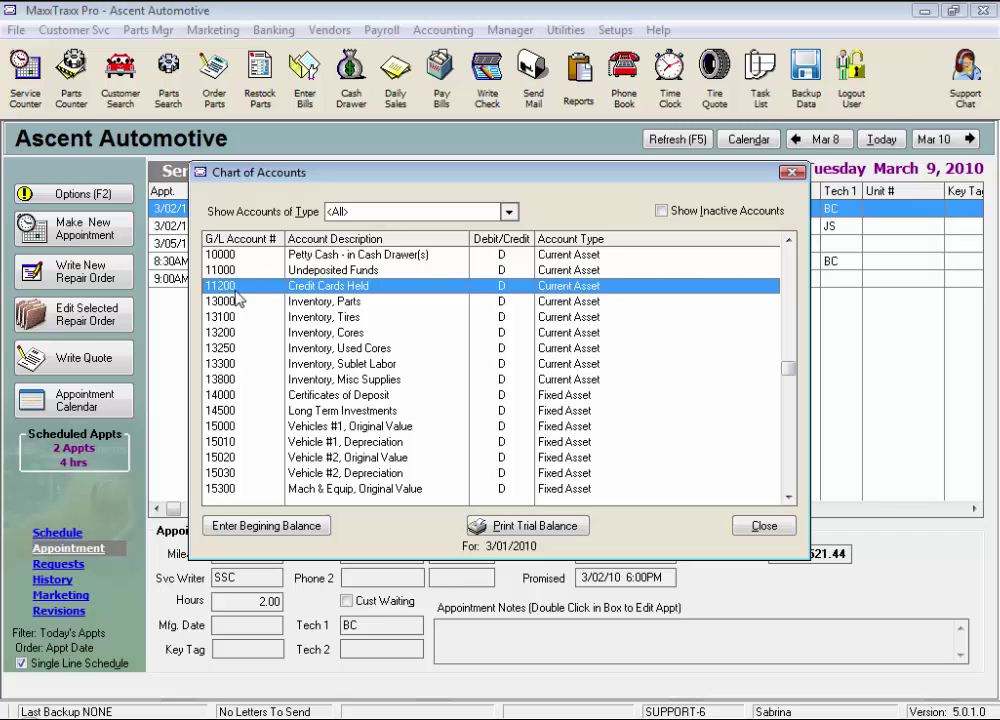
scroll(226, 300, down, 10)
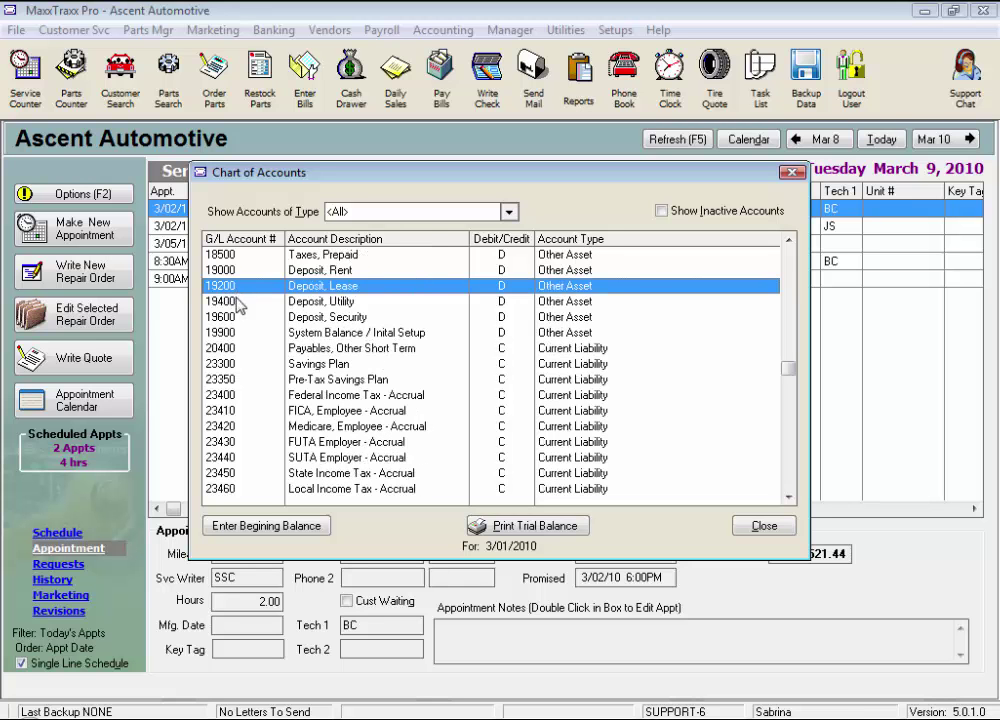
click(229, 333)
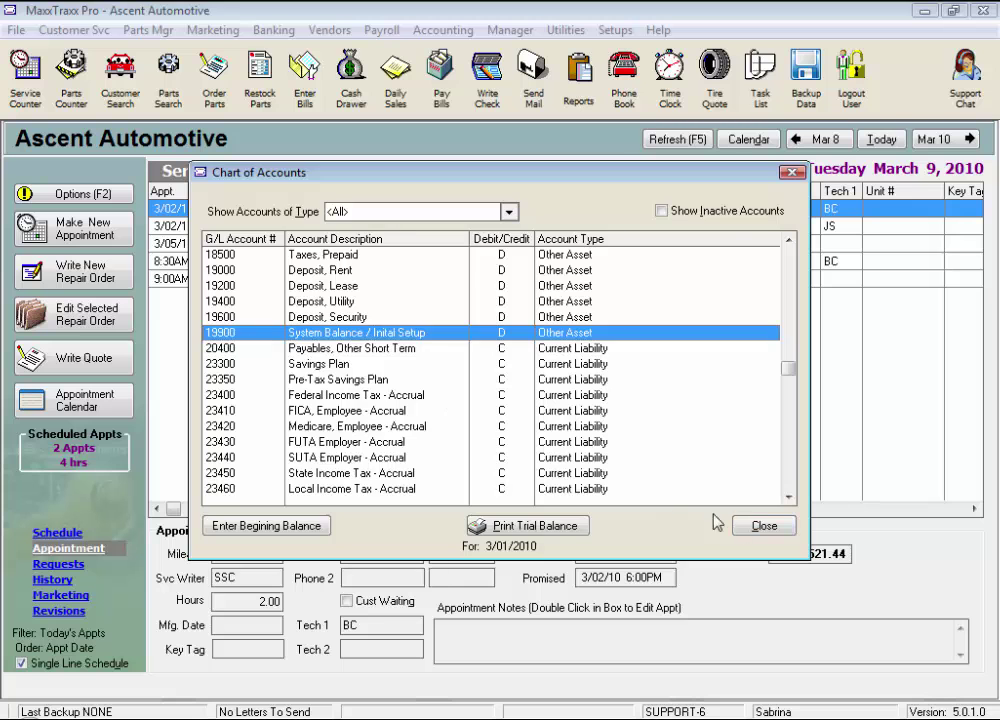
- Close the Chart of Accounts window to return to the Service Counter schedule
click(757, 527)
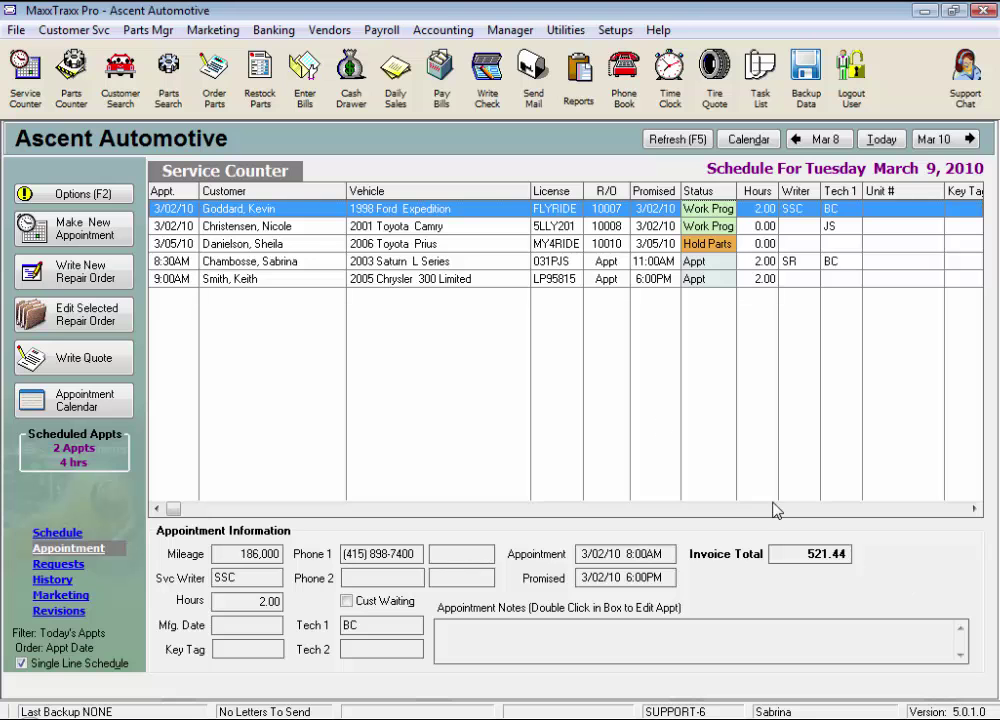
- Begin a bank reconciliation and load account 11020, Checking #2
click(283, 31)
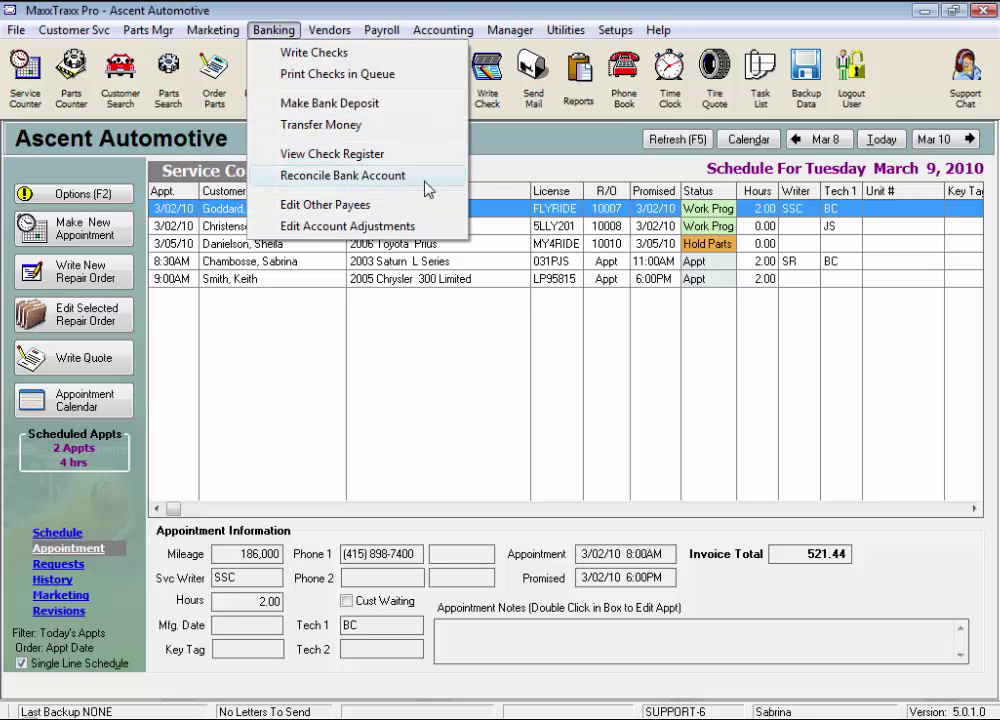
click(433, 188)
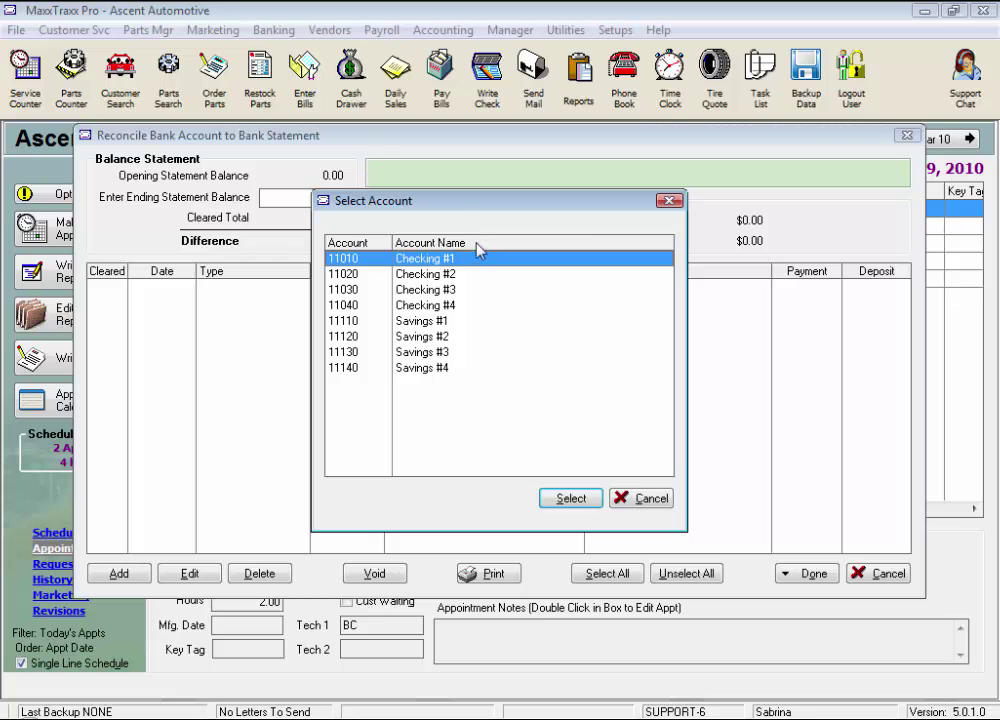
click(466, 275)
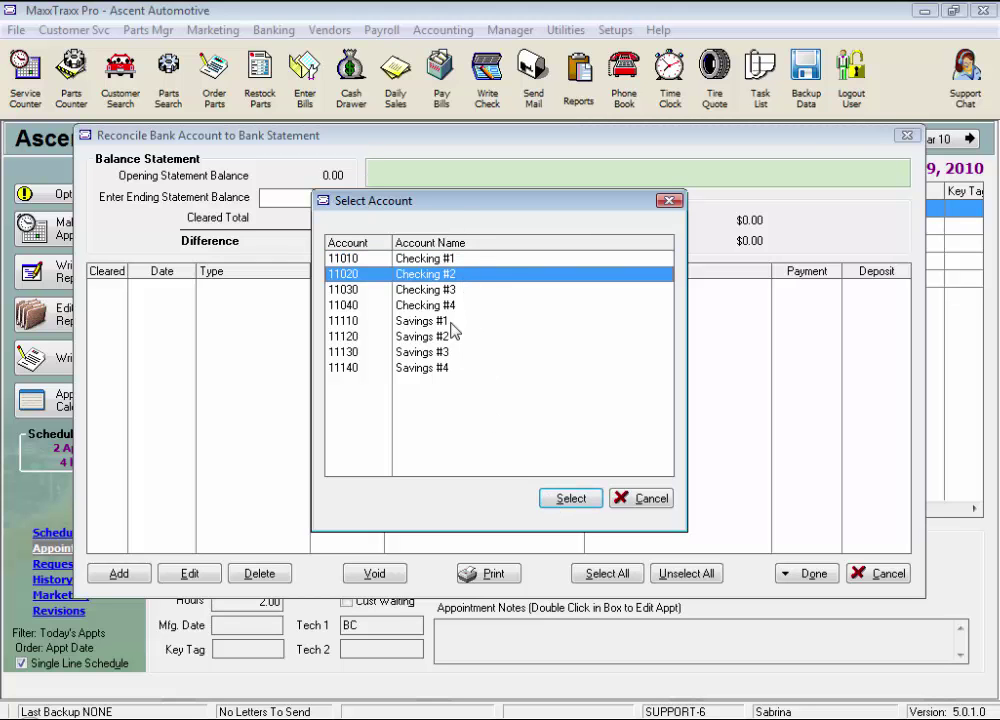
double_click(453, 276)
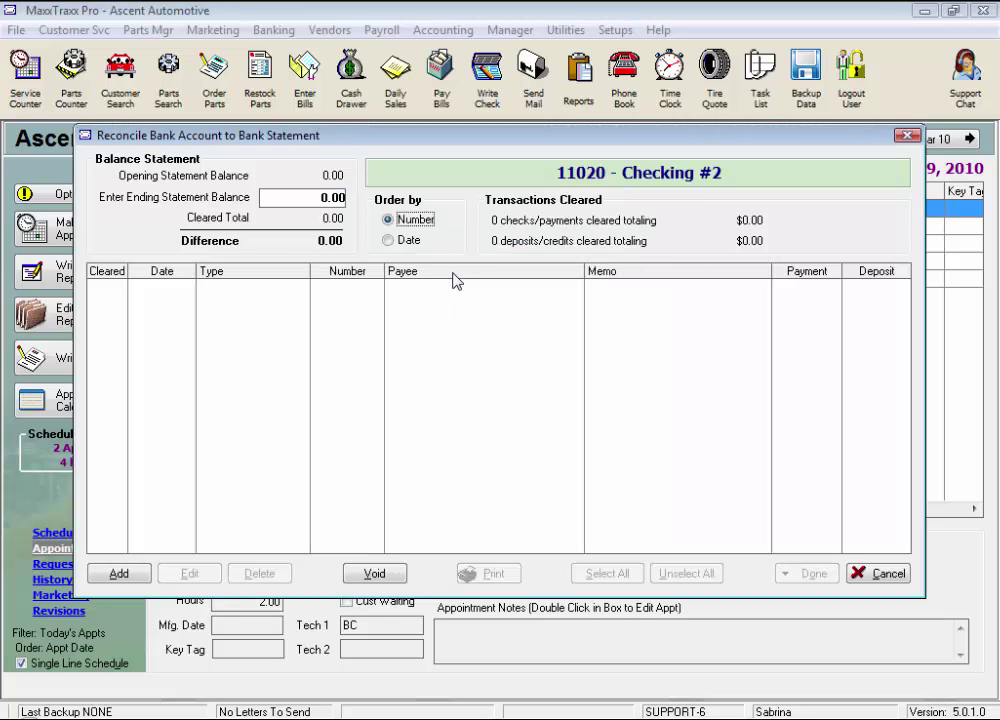
- Choose Add > Adjustment to show the Account Adjustments list
click(119, 574)
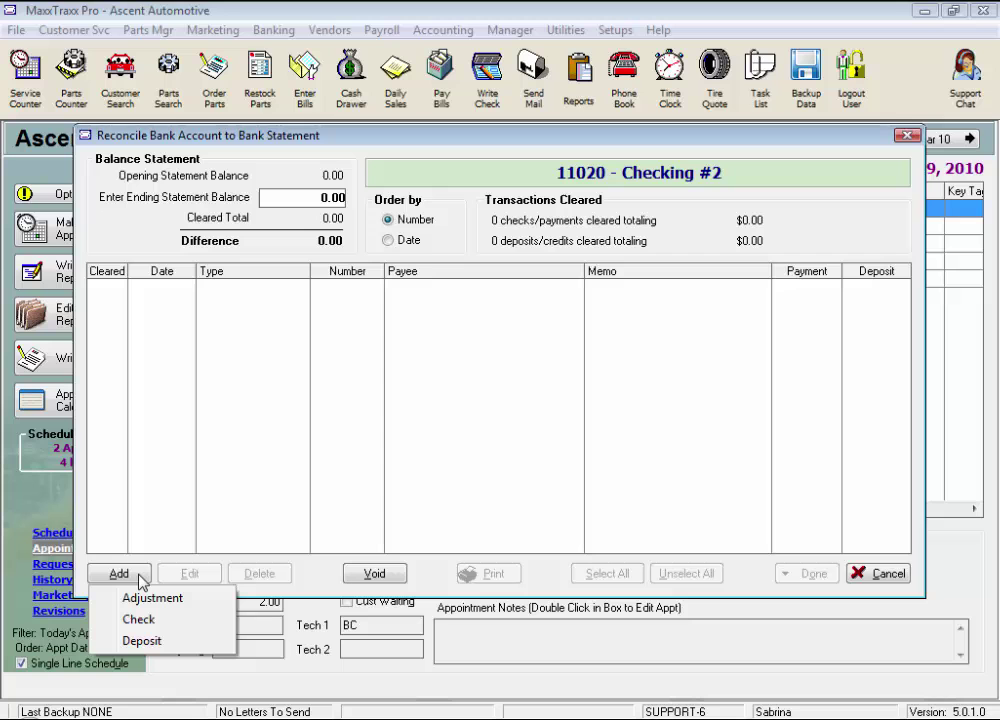
click(205, 604)
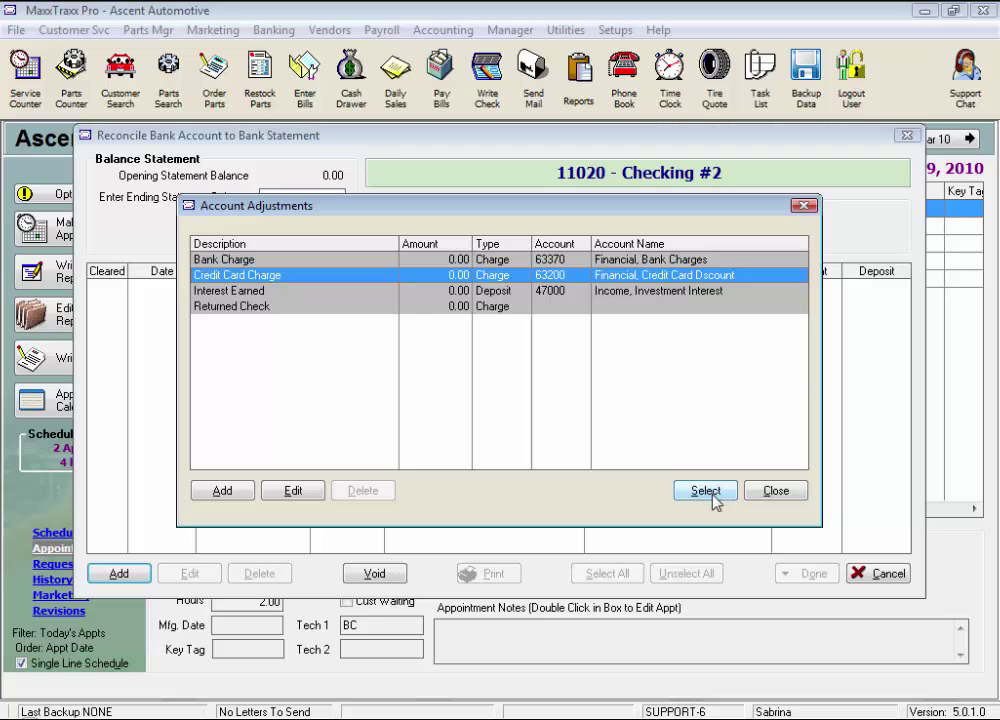
- Define a 'Beginning Balance Setup' deposit adjustment posted to account 19900 and select it
click(246, 498)
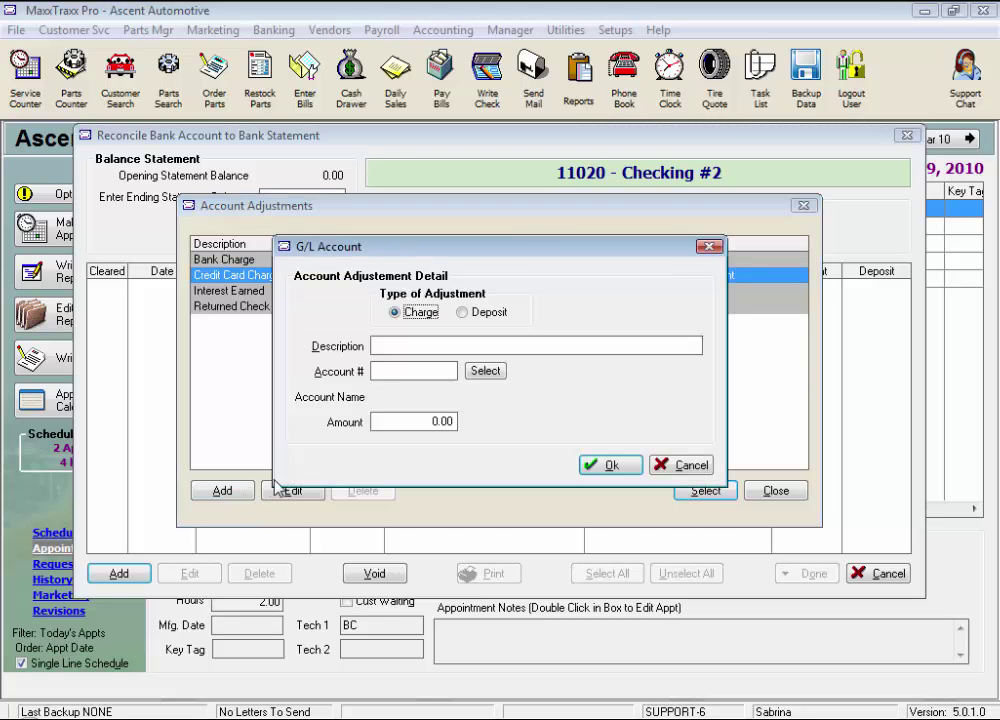
click(463, 312)
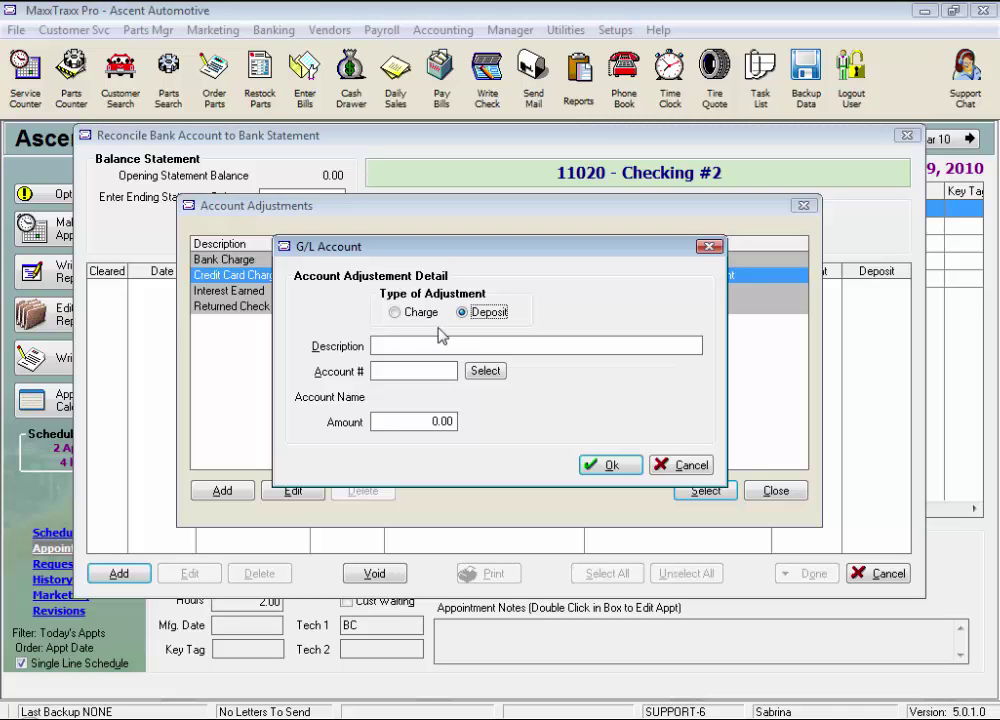
click(396, 350)
text(Beginning )
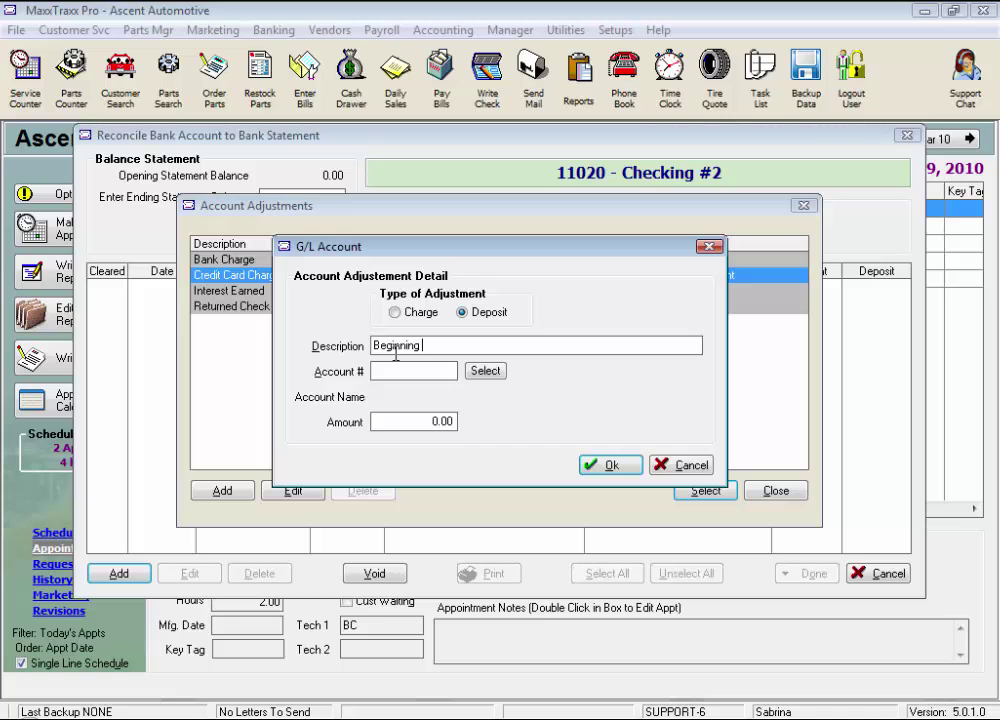
text(Balance Setup)
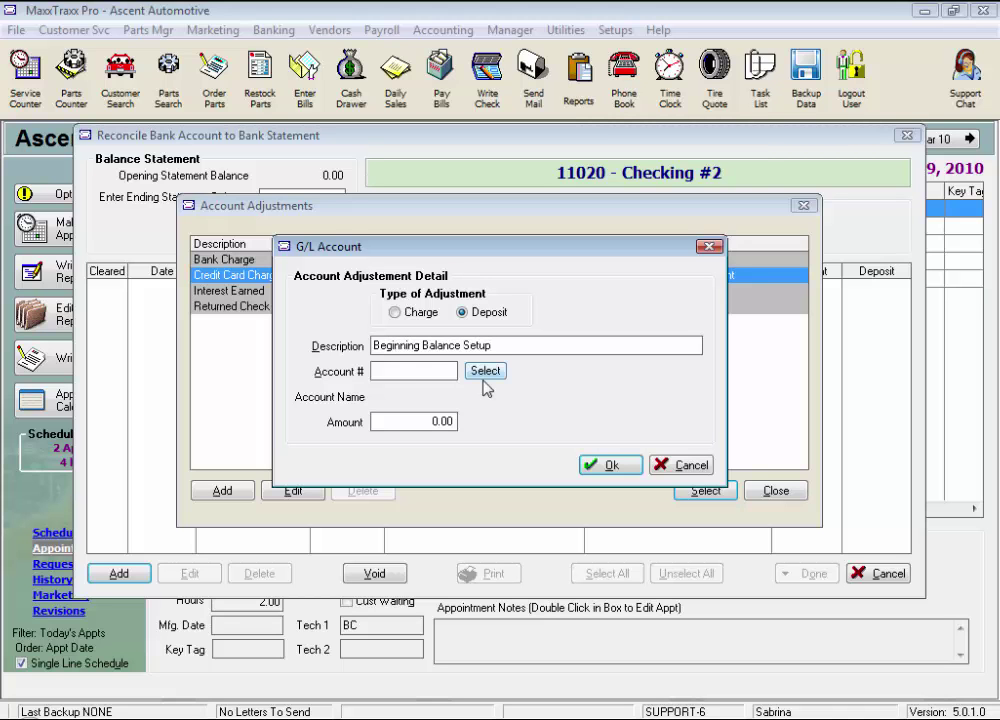
click(425, 369)
text(19900)
key(Tab)
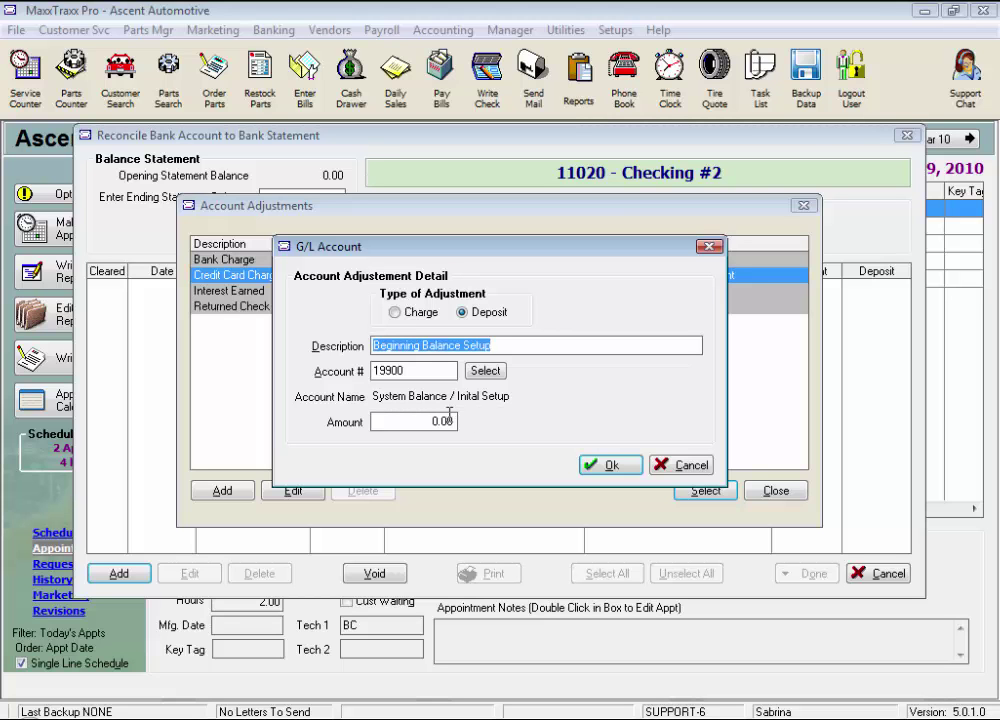
key(Tab)
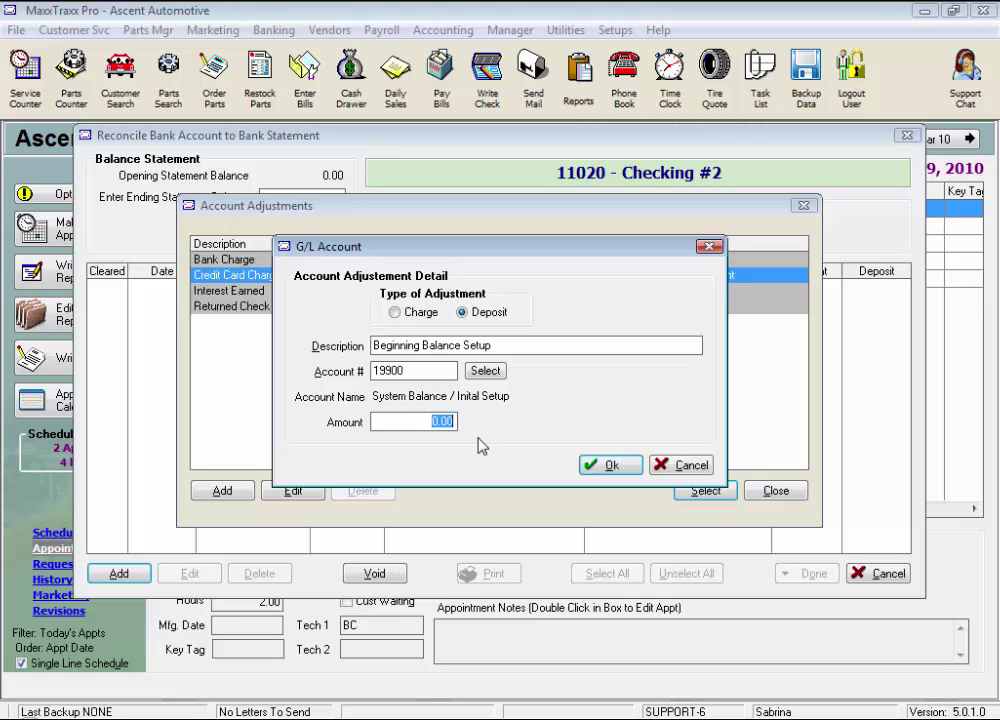
click(605, 465)
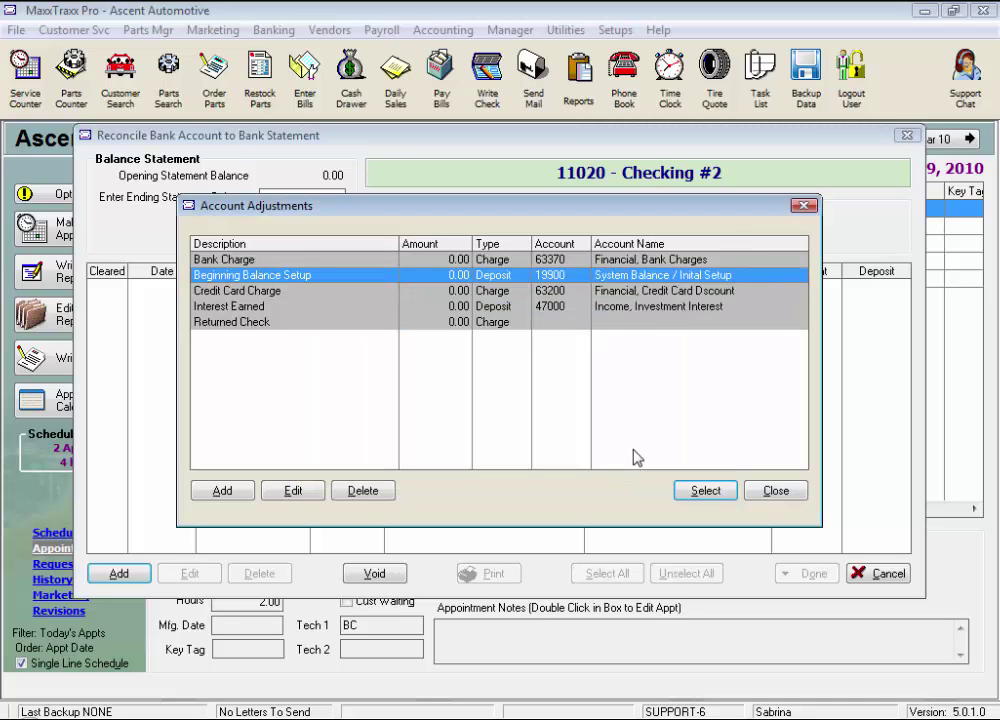
click(716, 497)
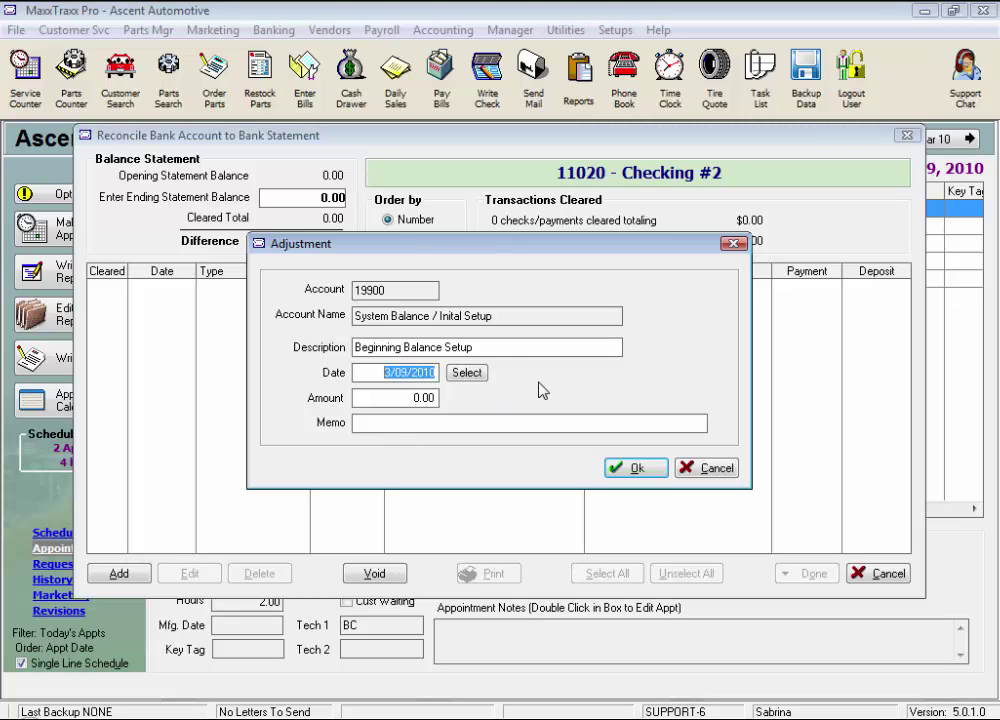
- Date the adjustment 2/28/2010 with amount 3810.07 and save it
text(2/28/2010)
key(Tab)
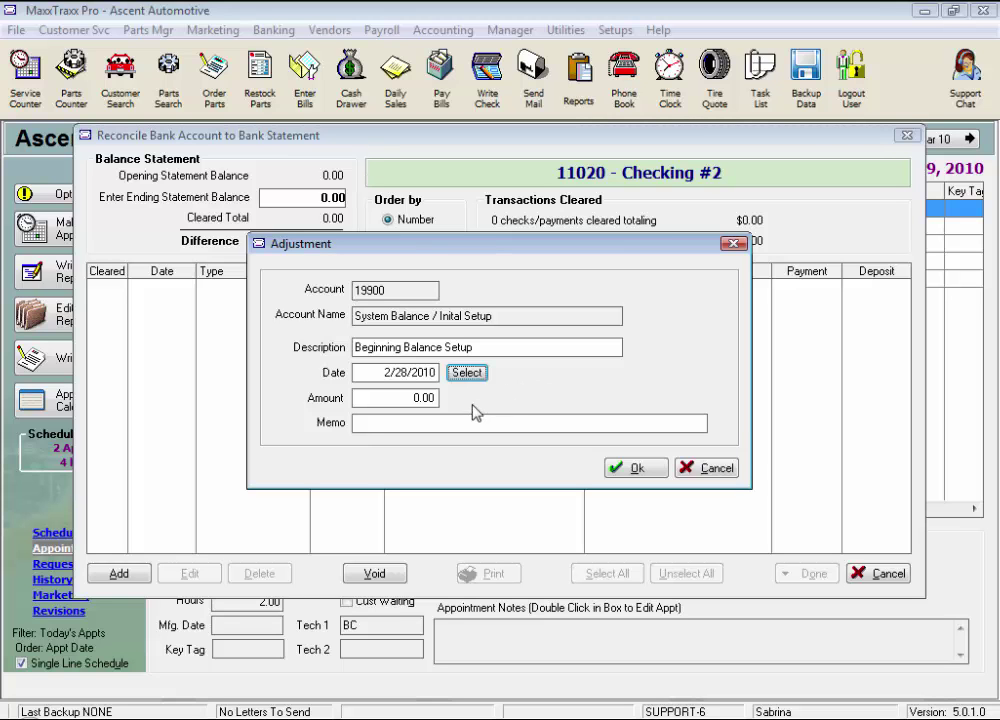
click(385, 397)
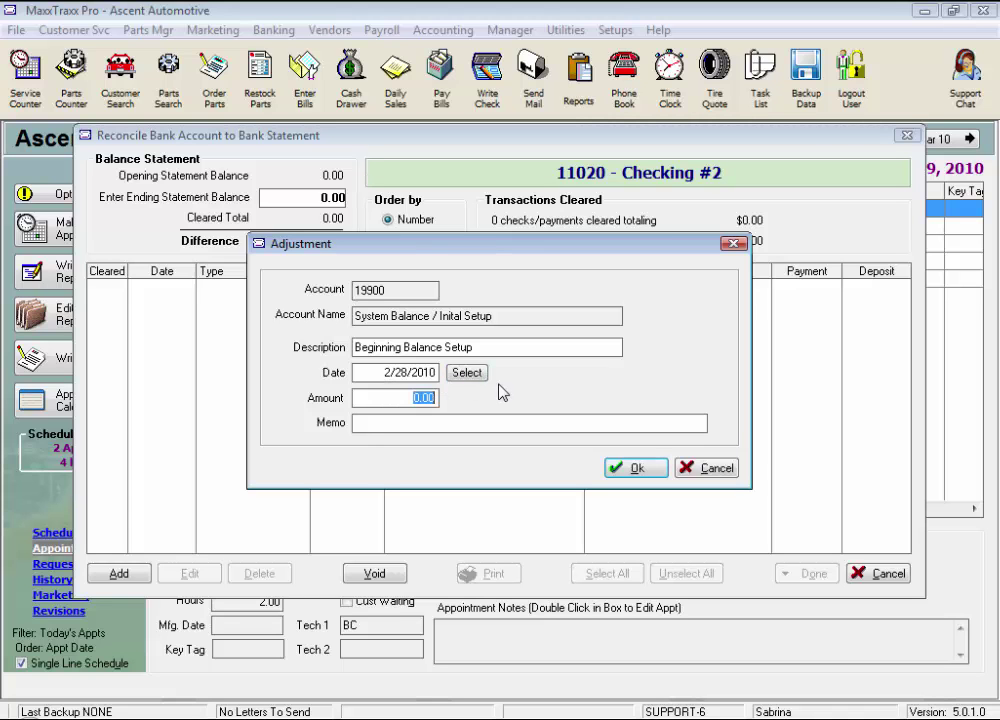
text(3810.07)
click(652, 470)
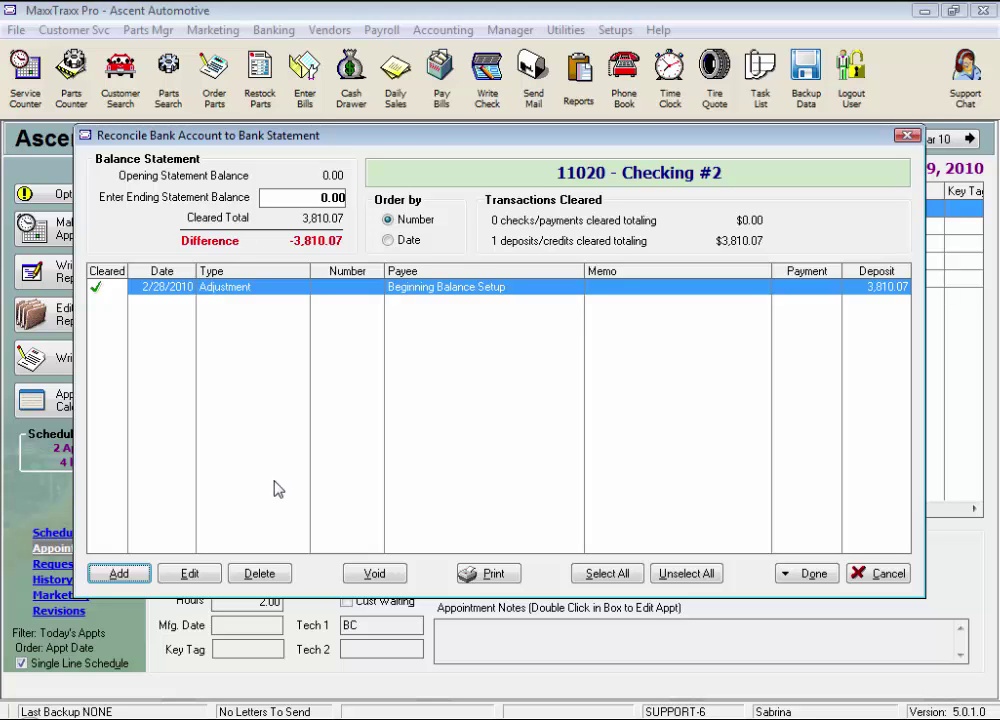
click(143, 575)
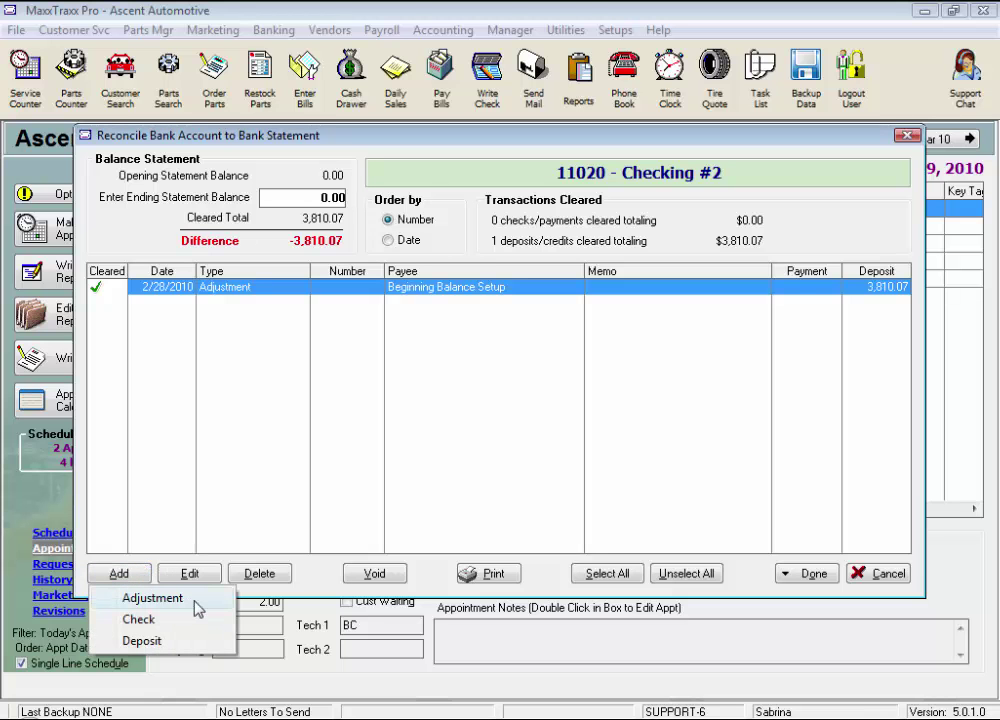
click(197, 608)
key(Return)
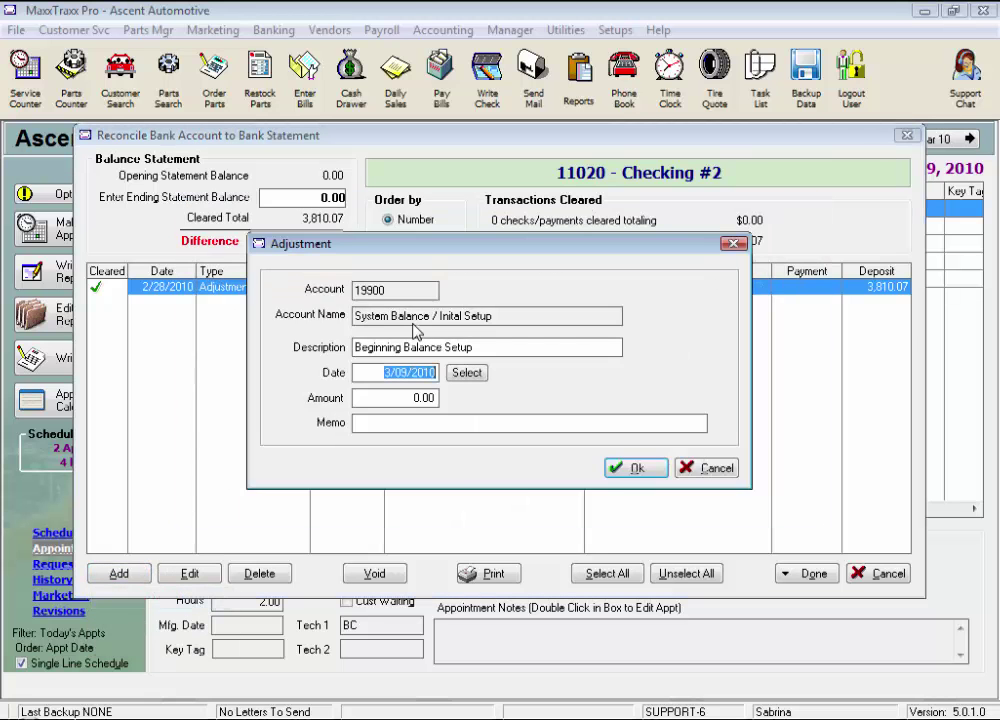
click(707, 468)
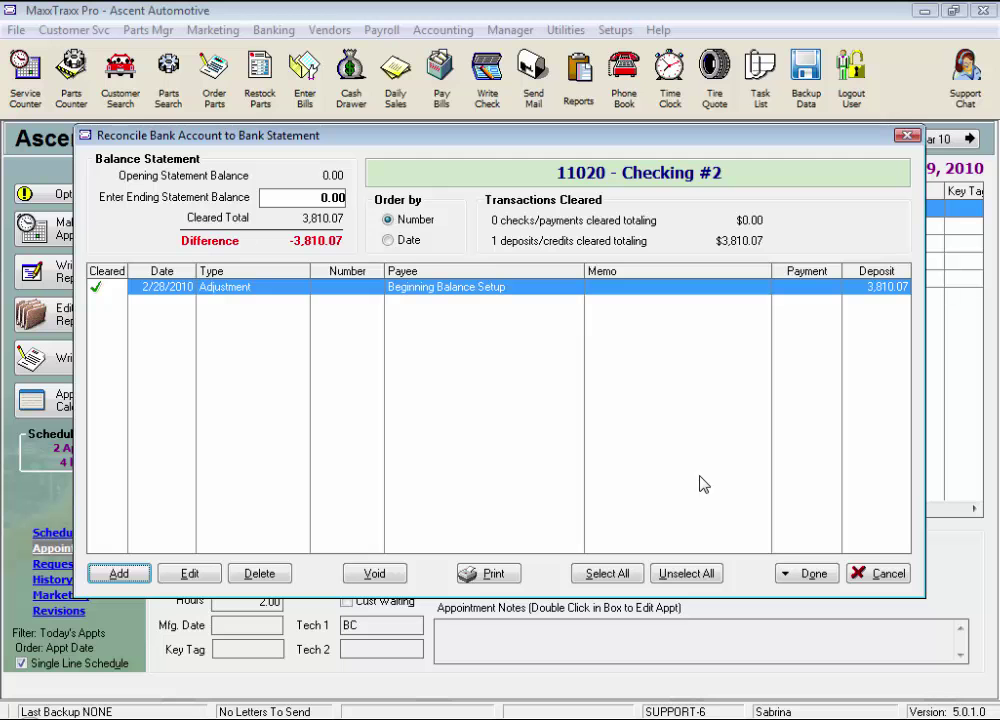
- Cancel the Checking #2 reconciliation and confirm leaving without posting
click(866, 582)
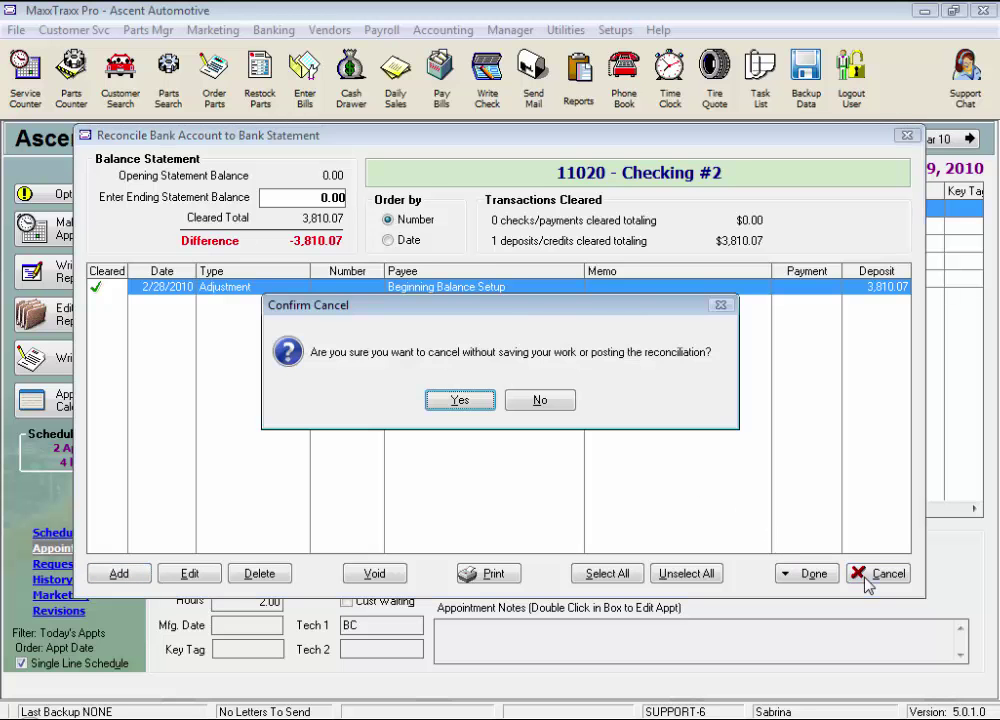
click(457, 402)
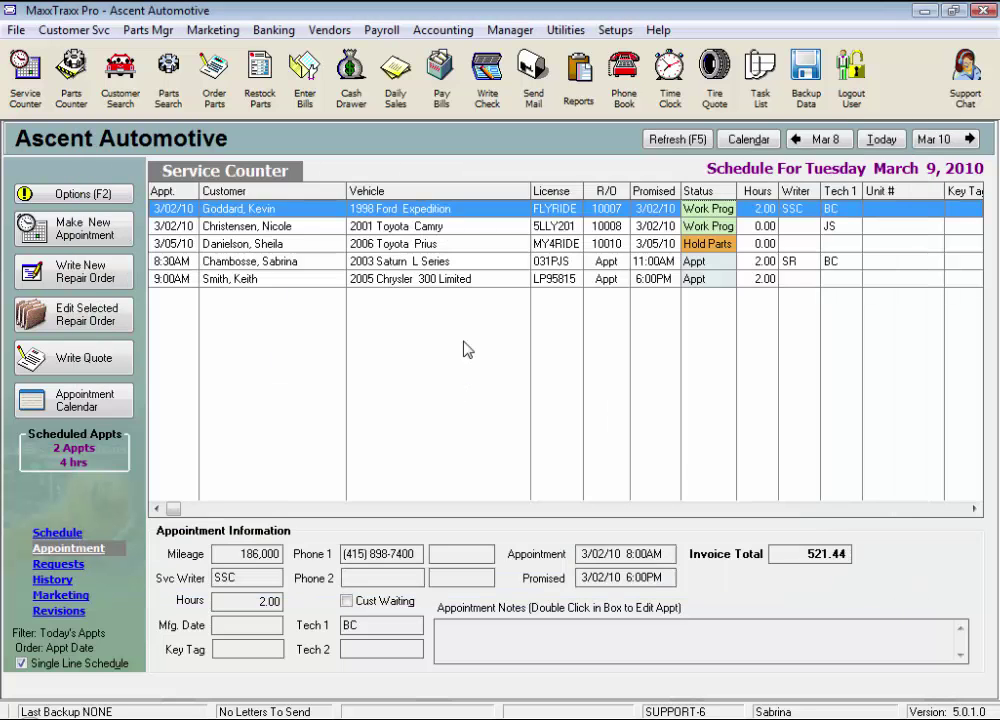